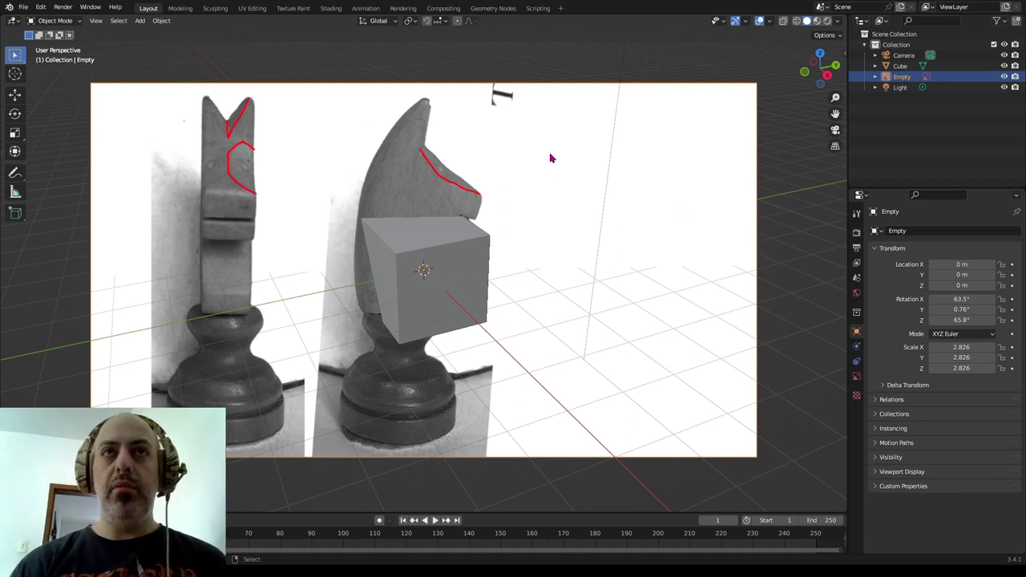
Delete the old reference image and the default cube, then switch to Front Orthographic view.
key("Delete")
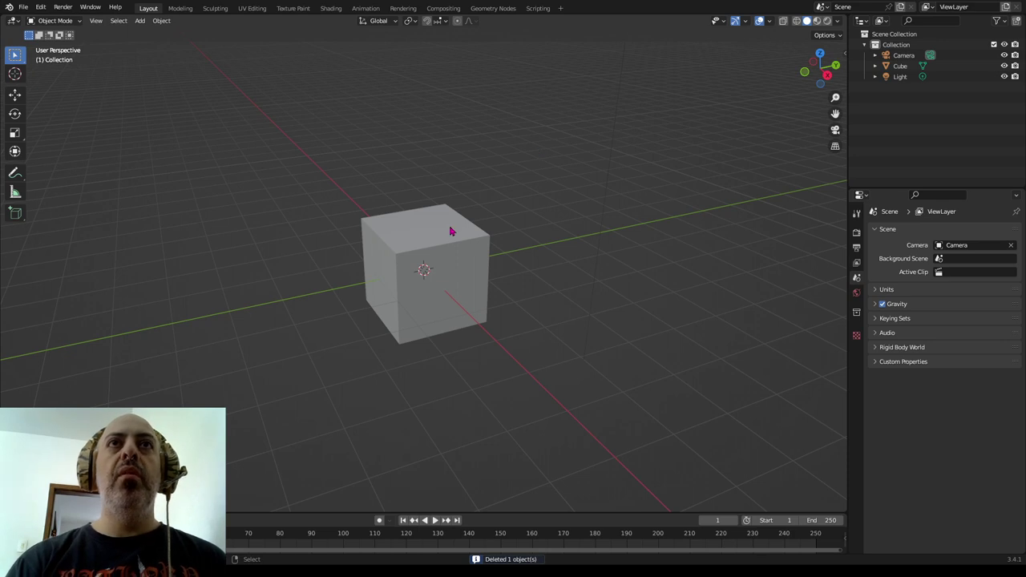
left_click(451, 231)
key("Delete")
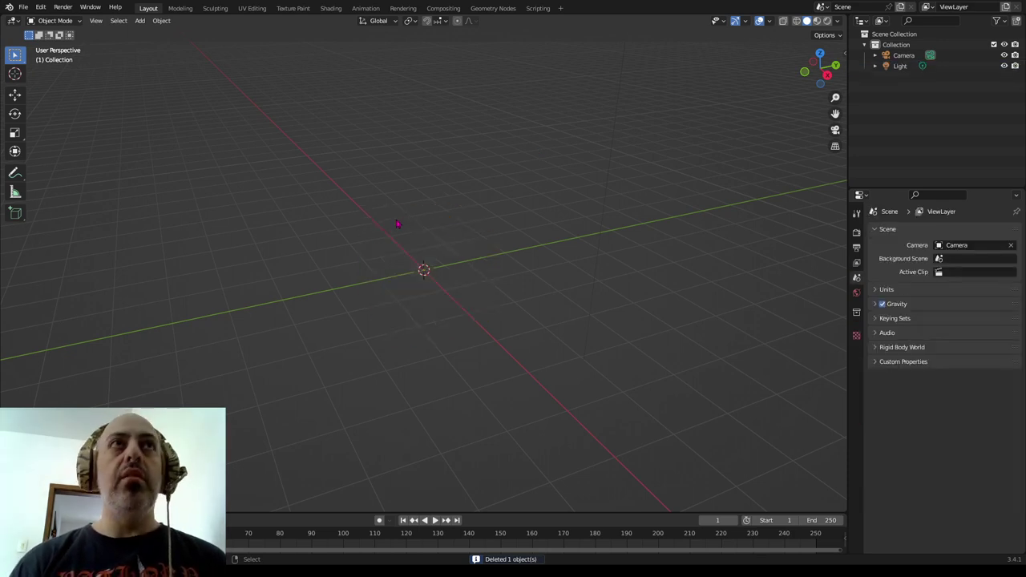
key("KP_1")
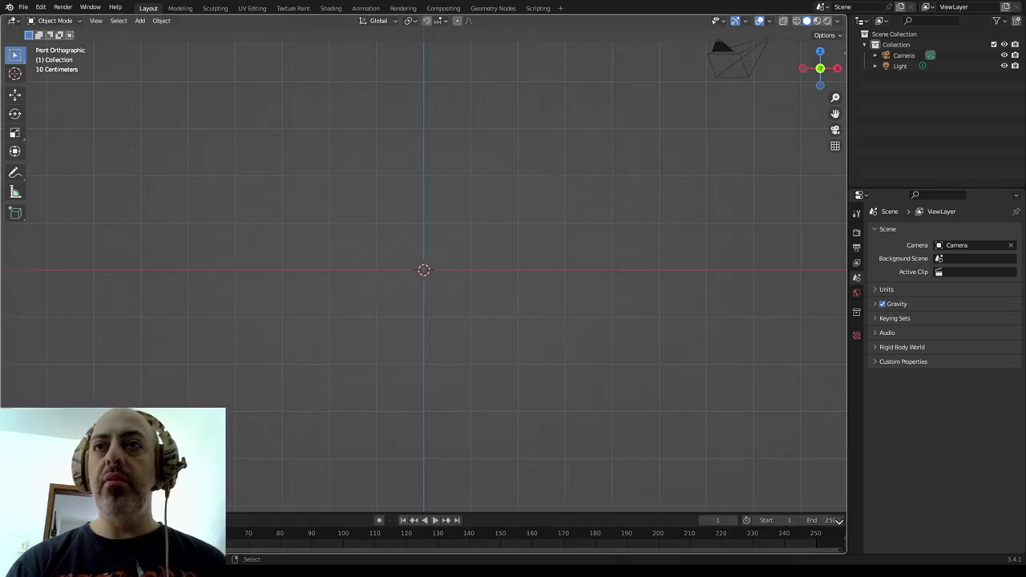
Collapse the timeline and split the 3D view into two equal-width side-by-side viewports.
left_click_drag(843, 509, 842, 554)
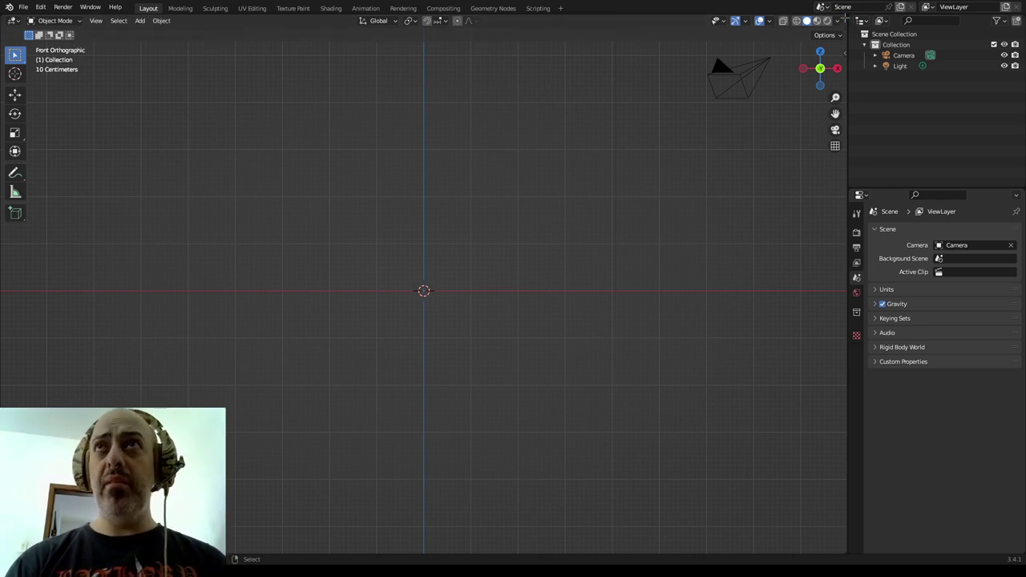
left_click_drag(845, 18, 662, 131)
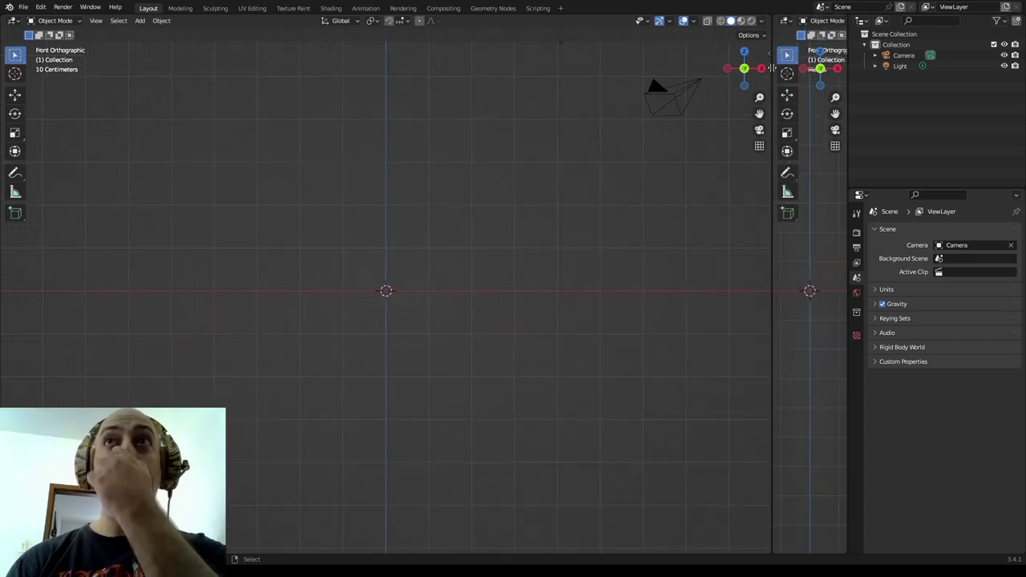
mouse_move(662, 131)
left_mouse_down()
mouse_move(377, 214)
mouse_move(481, 219)
mouse_move(290, 222)
mouse_move(400, 227)
left_mouse_up()
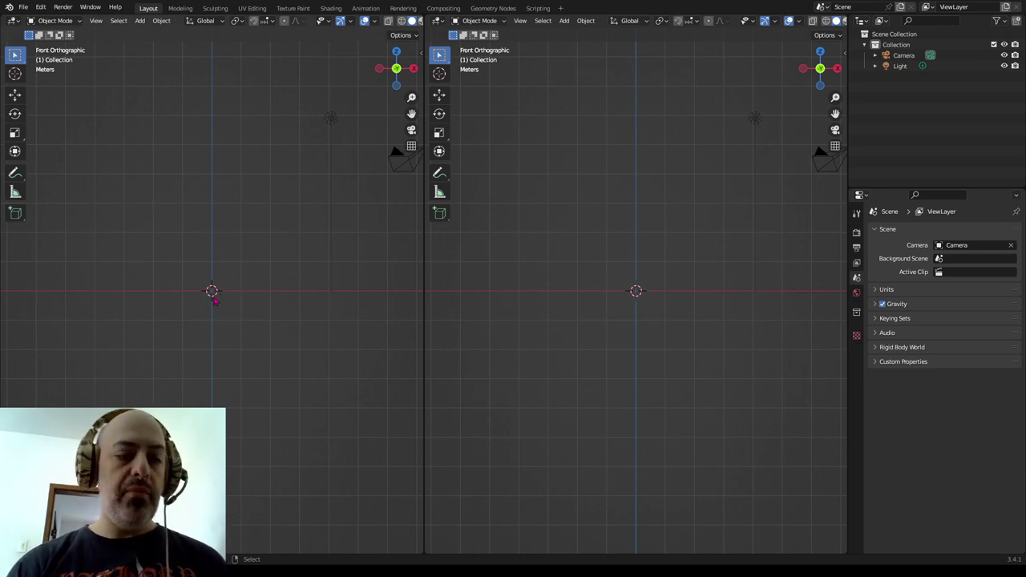
key("shift+a")
mouse_move(176, 297)
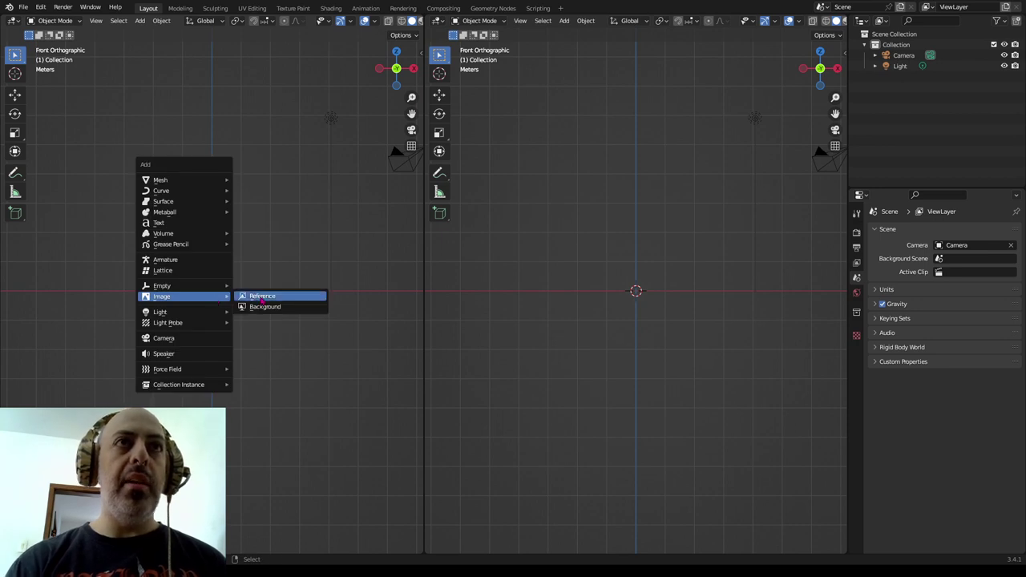
Add the knight photo as a reference image and set the second viewport to Right Orthographic.
left_click(261, 300)
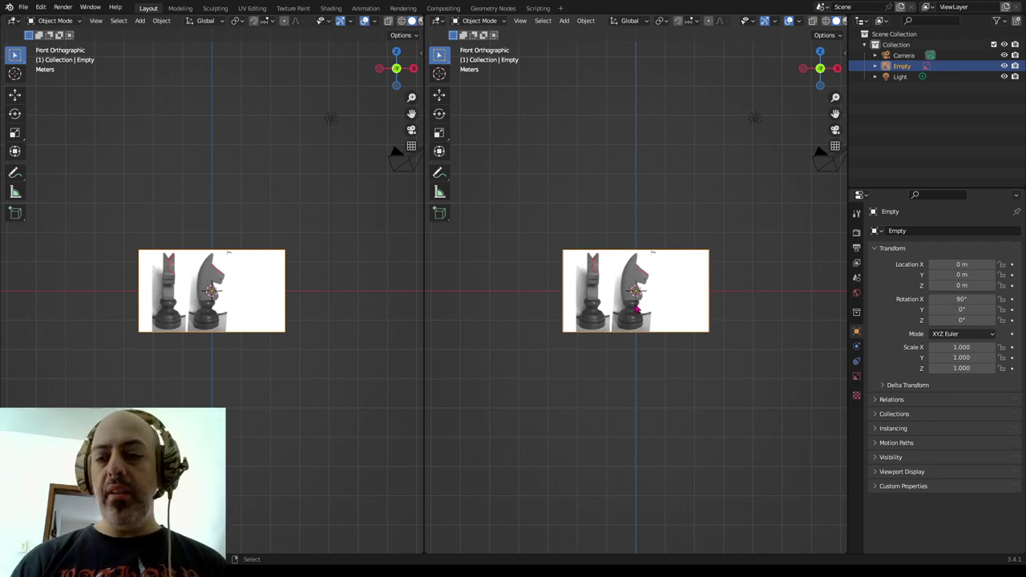
key("KP_3")
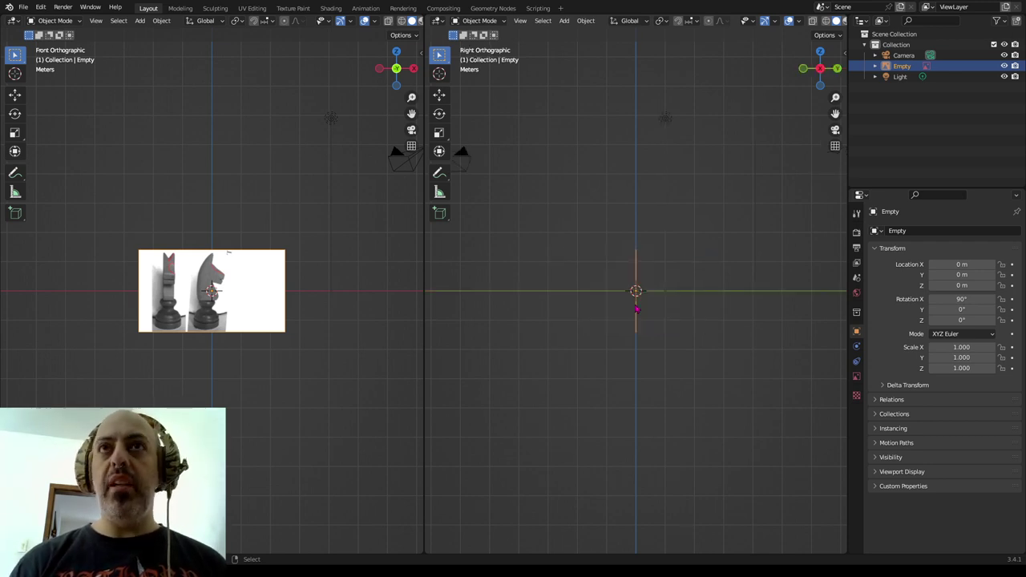
key("shift+a")
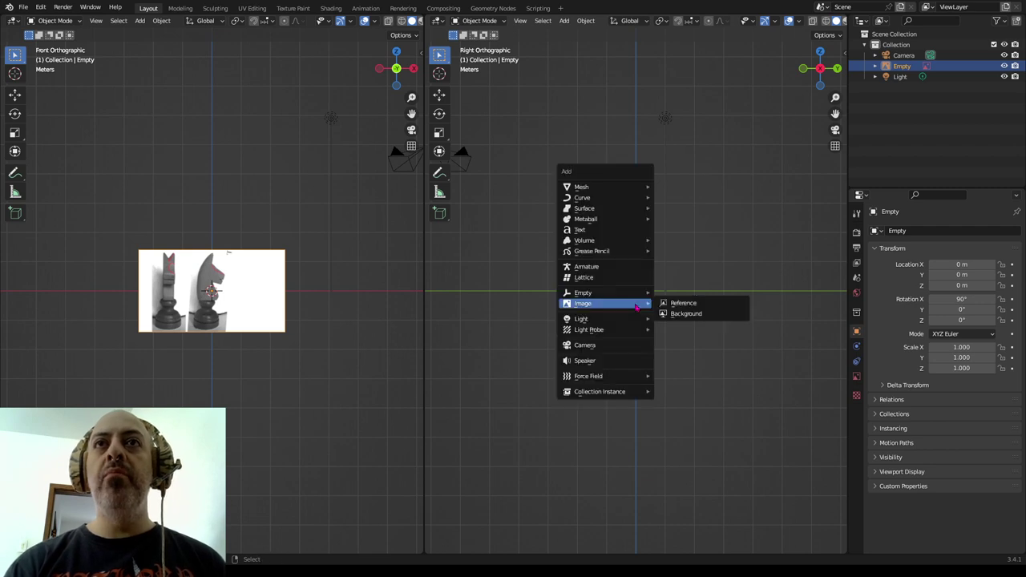
Load the knight picture as a second reference image, rotated 90° to face the right view.
left_click(687, 309)
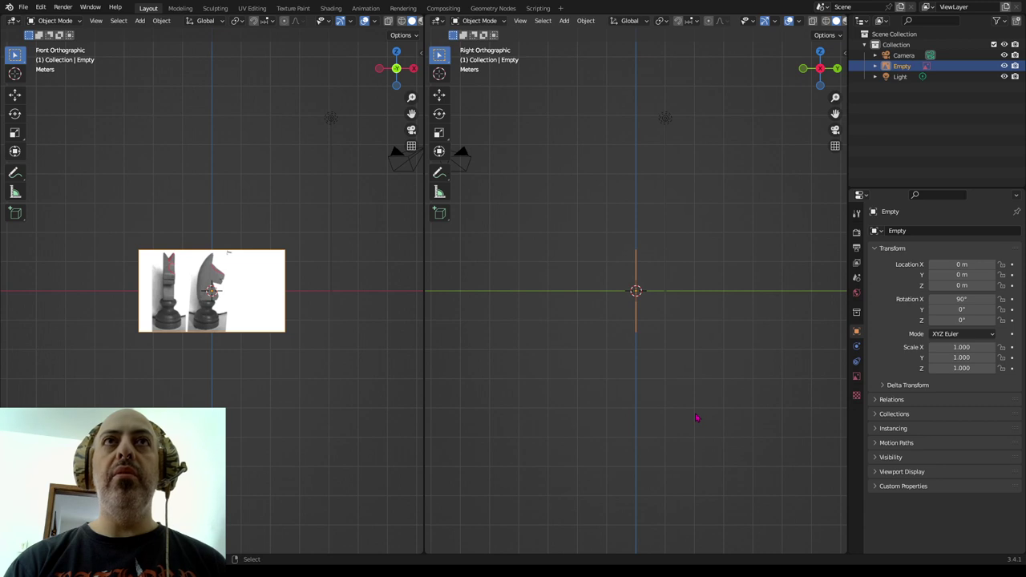
key("shift+r")
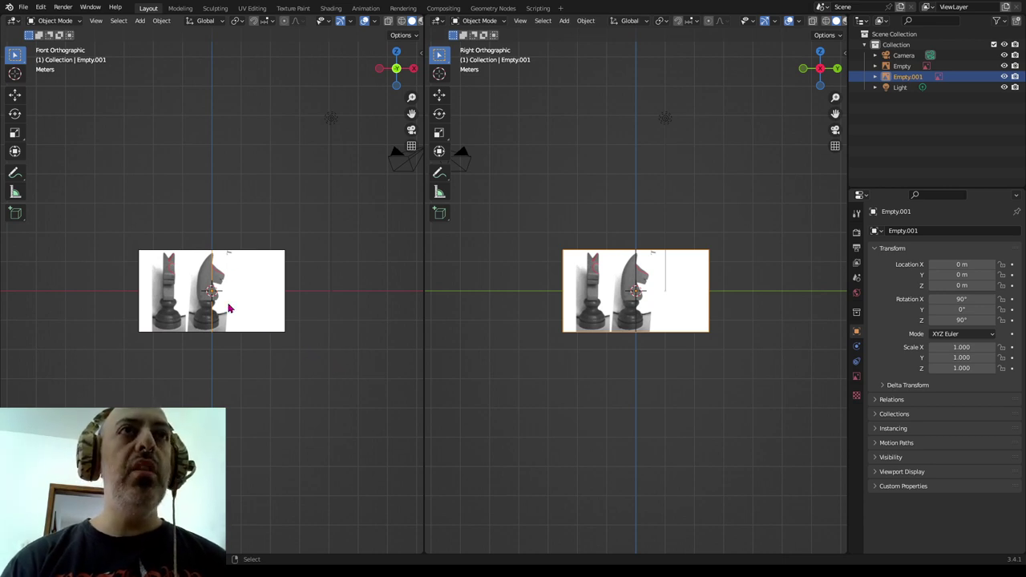
left_click(248, 281)
Zoom in on the selected front reference image and begin moving it.
scroll(251, 295, "up", 3)
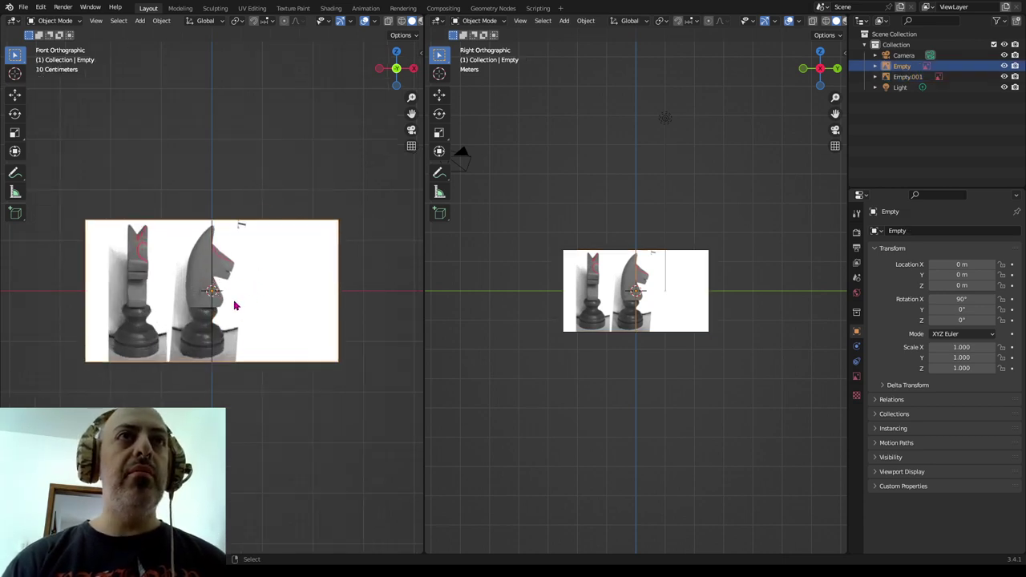
scroll(250, 298, "up", 3)
scroll(251, 309, "down", 1)
scroll(252, 316, "down", 1)
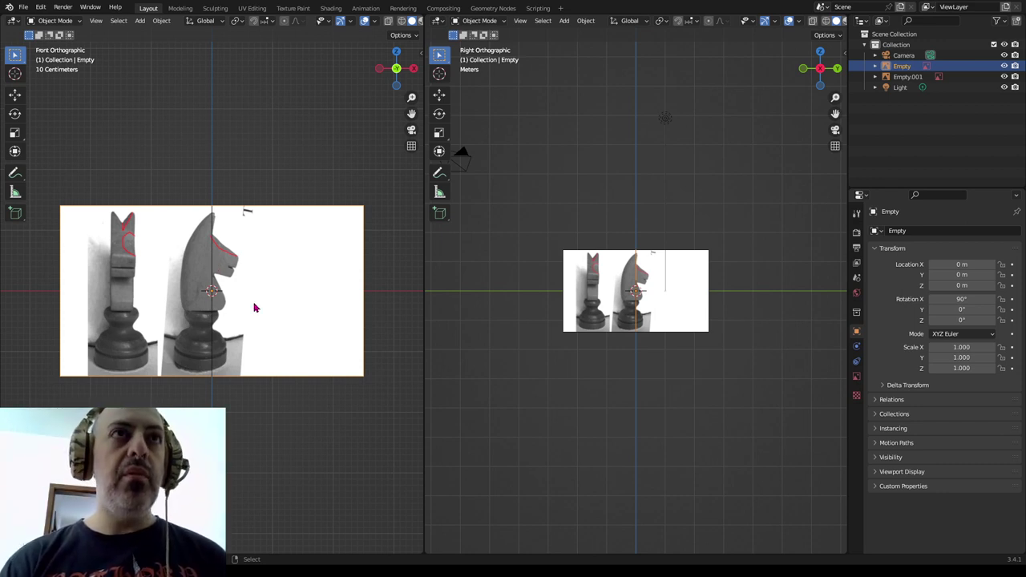
key("g")
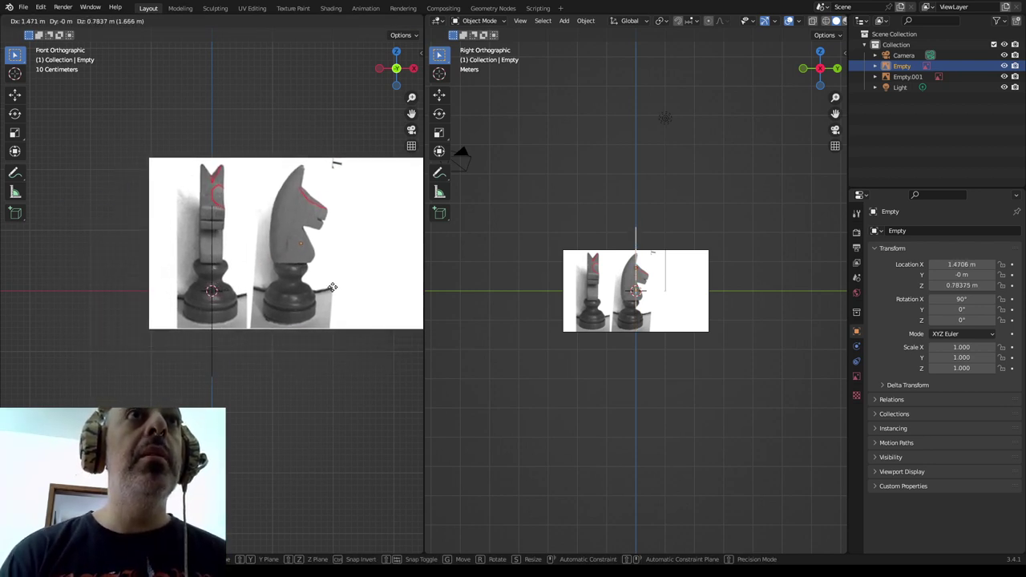
Place the front reference image at X 1.4706 m and Z 1.1448 m, knight base at origin.
left_click(334, 292)
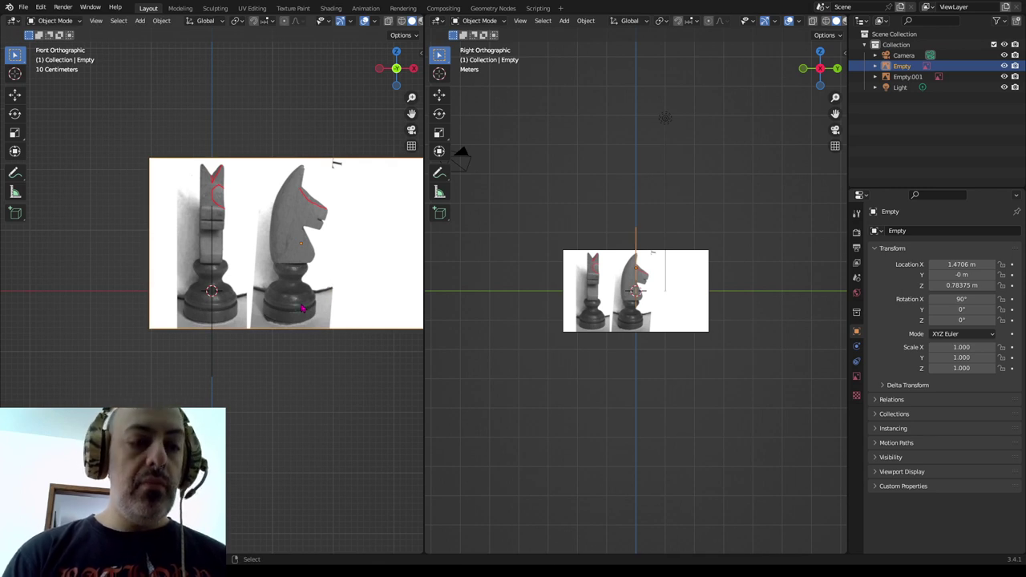
key("g")
key("z")
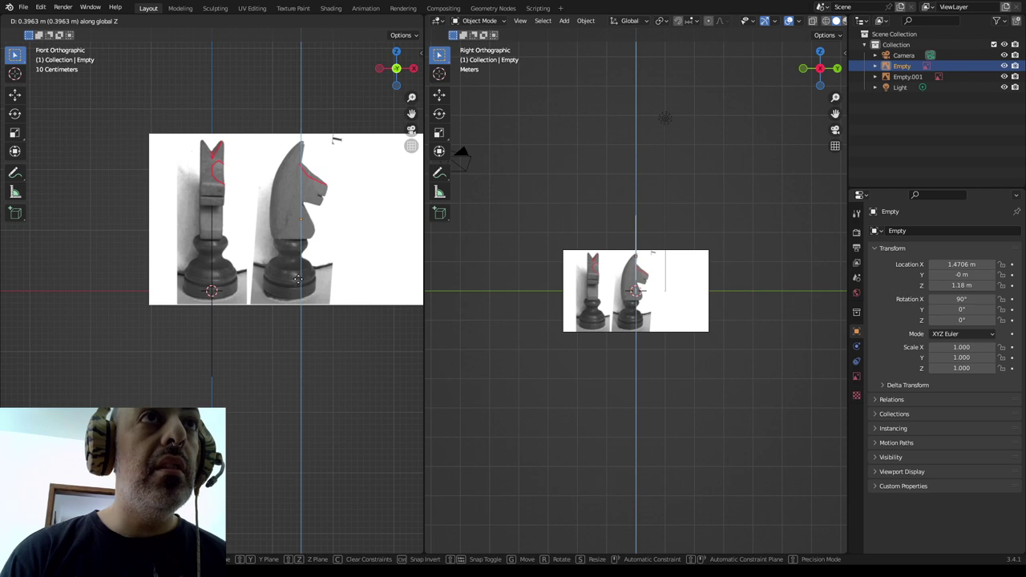
left_click(296, 281)
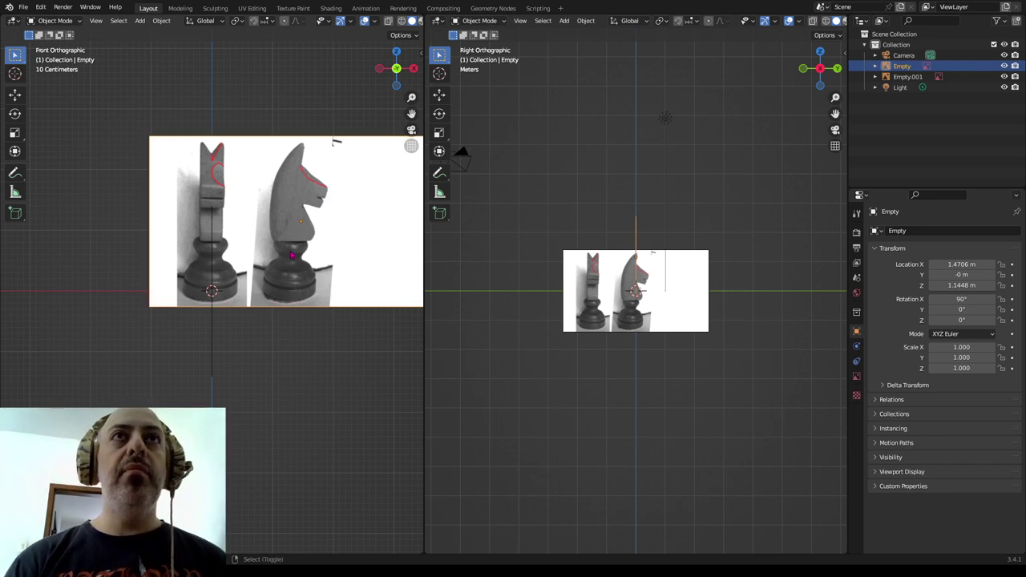
scroll(294, 247, "up", 2, "shift")
scroll(247, 266, "up", 1)
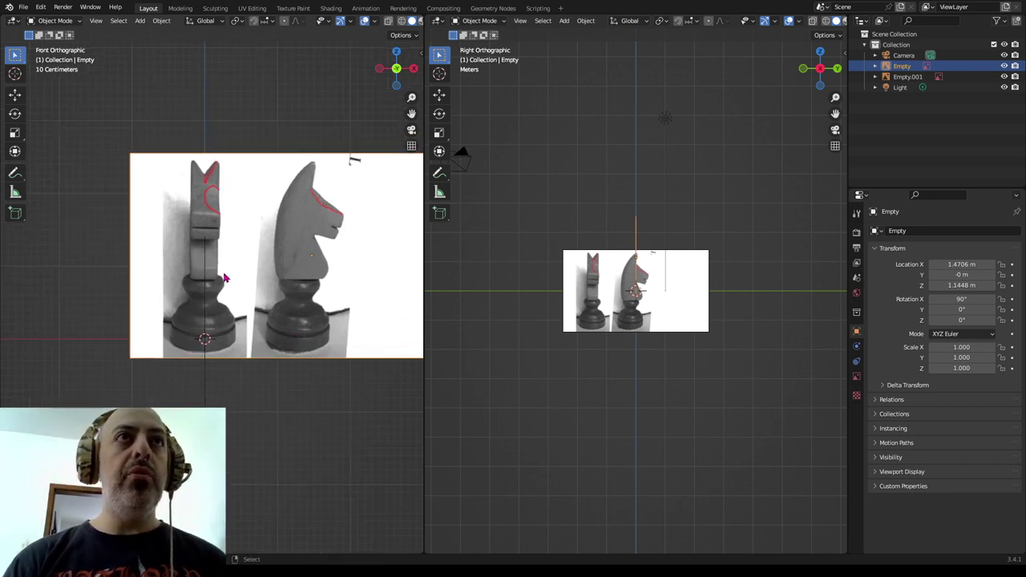
scroll(246, 265, "up", 2)
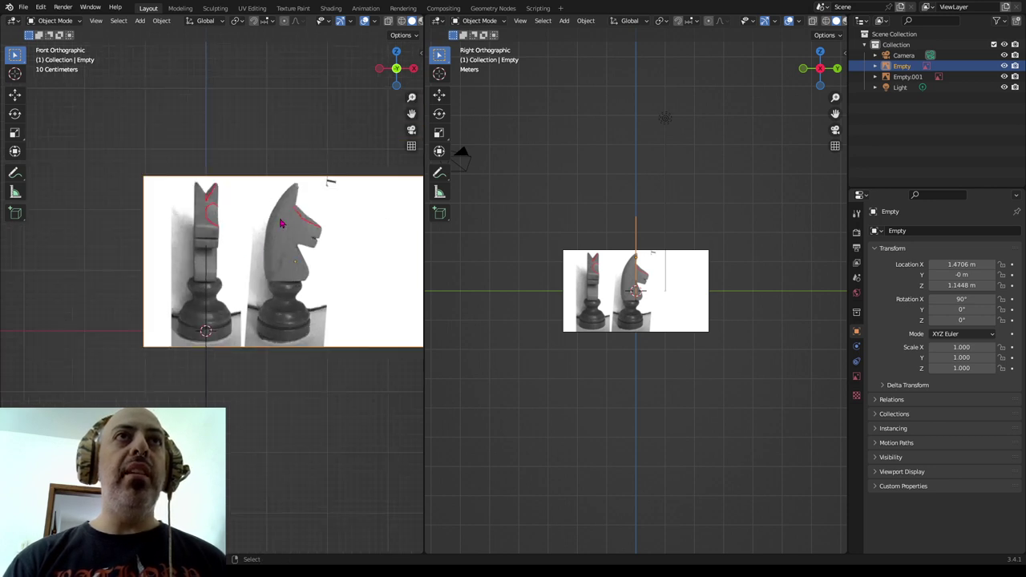
scroll(273, 254, "down", 1)
scroll(277, 222, "down", 1)
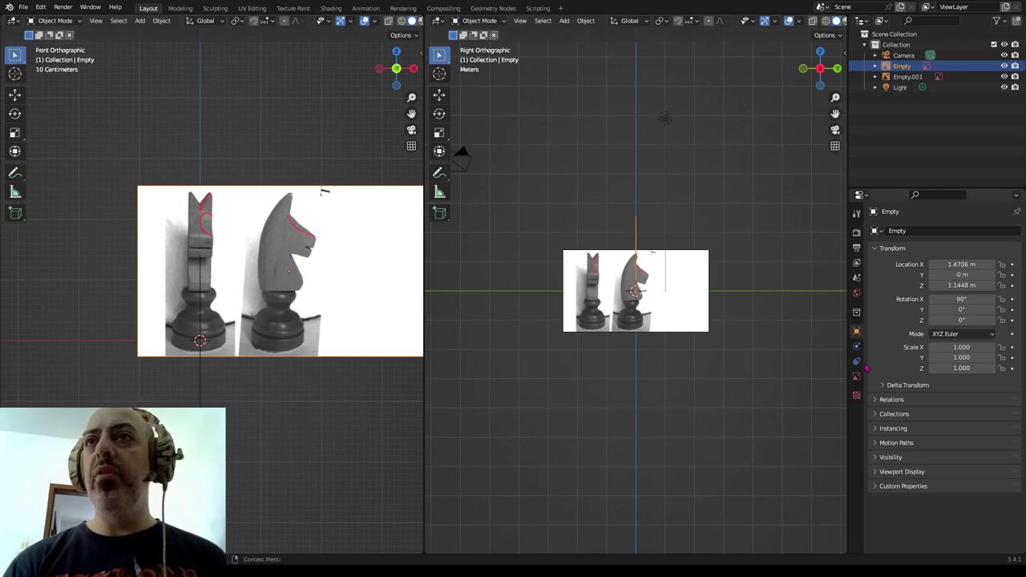
left_click(999, 21)
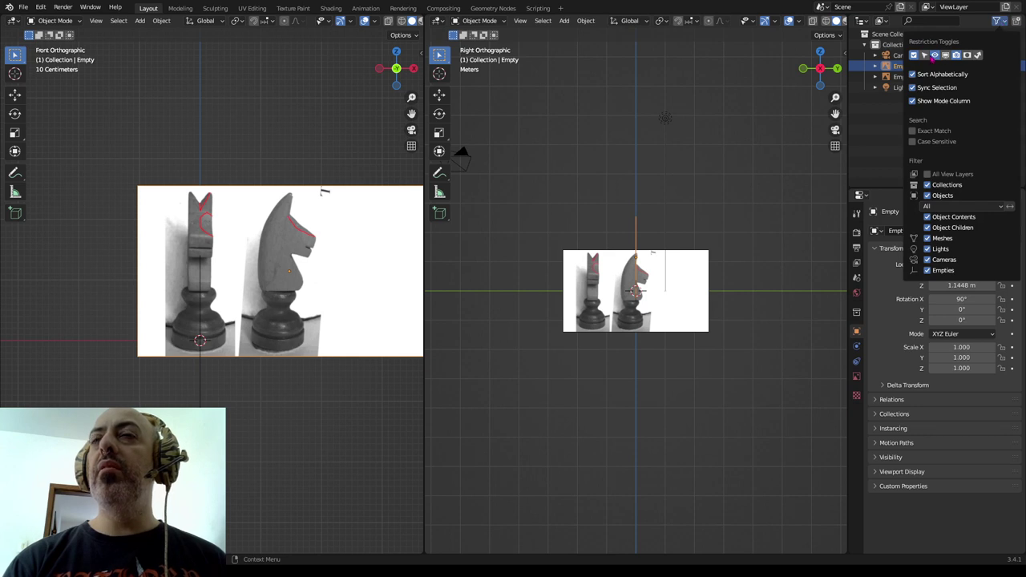
Toggle visibility of the camera, both reference images and the light, leaving the camera hidden.
left_click(1004, 55)
left_click(1005, 56)
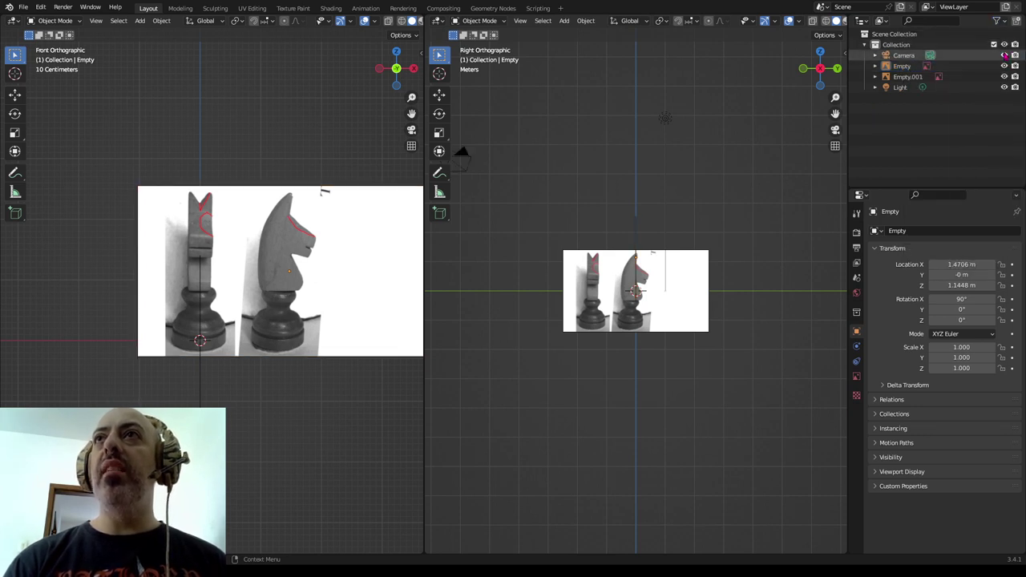
left_click(1003, 55)
left_click(1004, 65)
left_click(1004, 66)
left_click(1004, 77)
left_click(1004, 76)
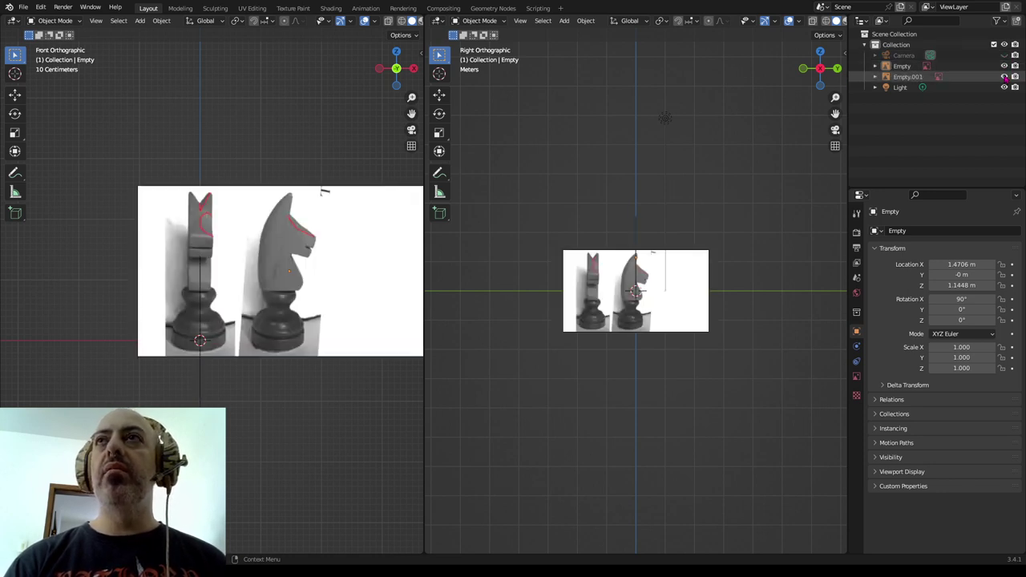
left_click(1004, 87)
left_click(1004, 87)
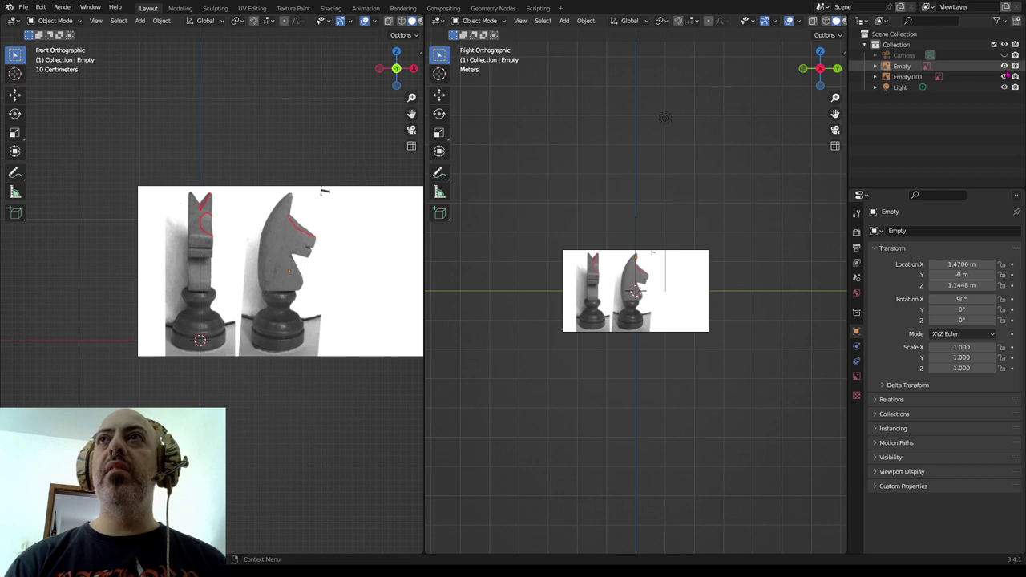
Enable the Selectable restriction toggle in the Outliner filter and recheck the front image's visibility.
left_click(999, 21)
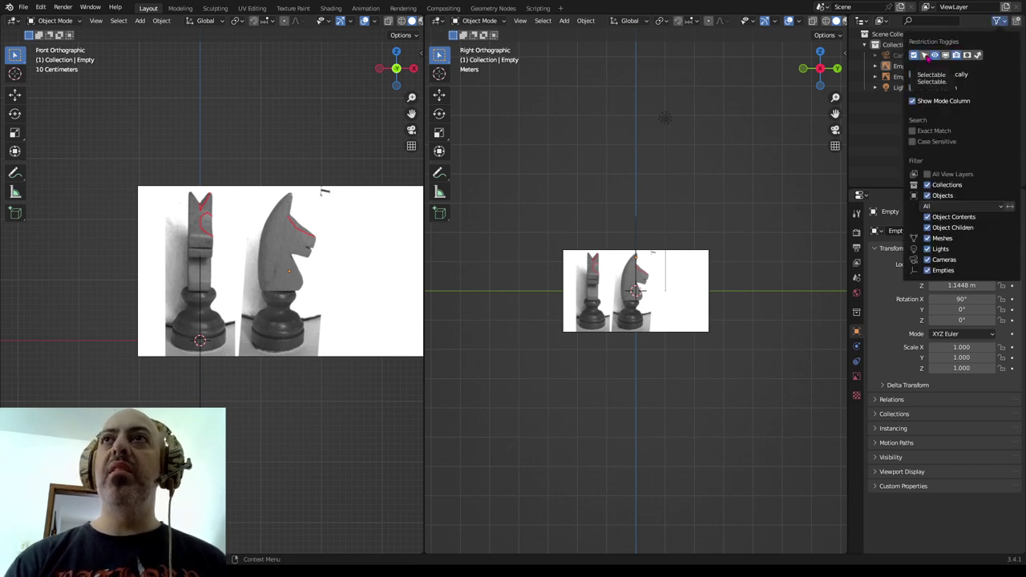
left_click(924, 55)
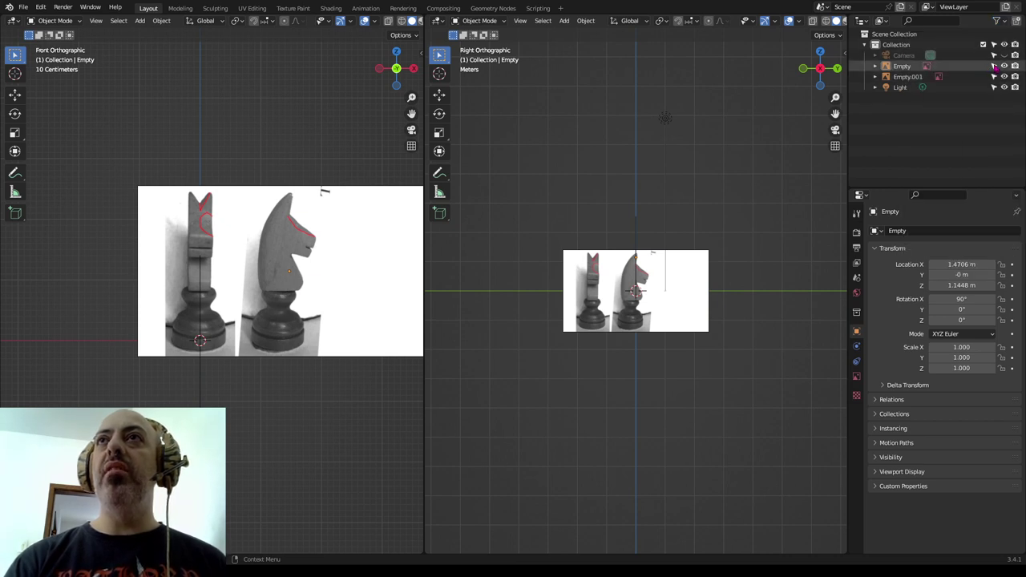
left_click(1005, 66)
left_click(1005, 66)
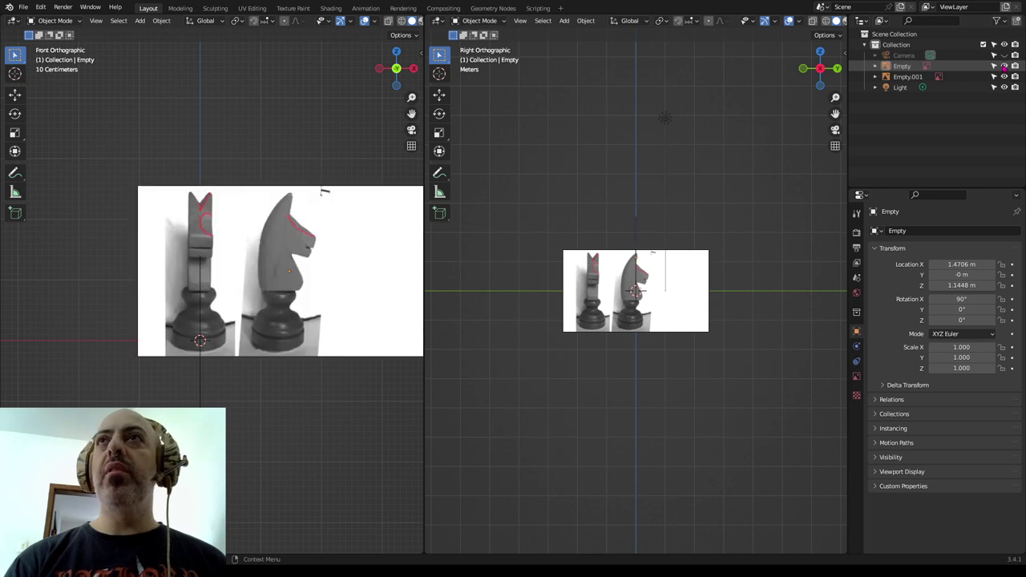
double_click(904, 66)
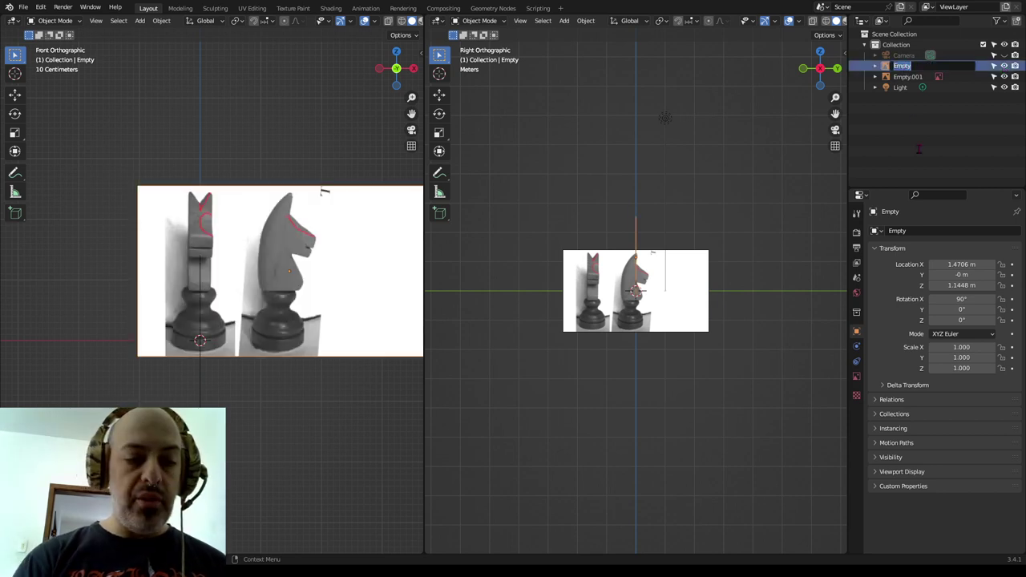
Rename Empty to RefFront and Empty.001 to Reflado in the Outliner.
type("RefFront")
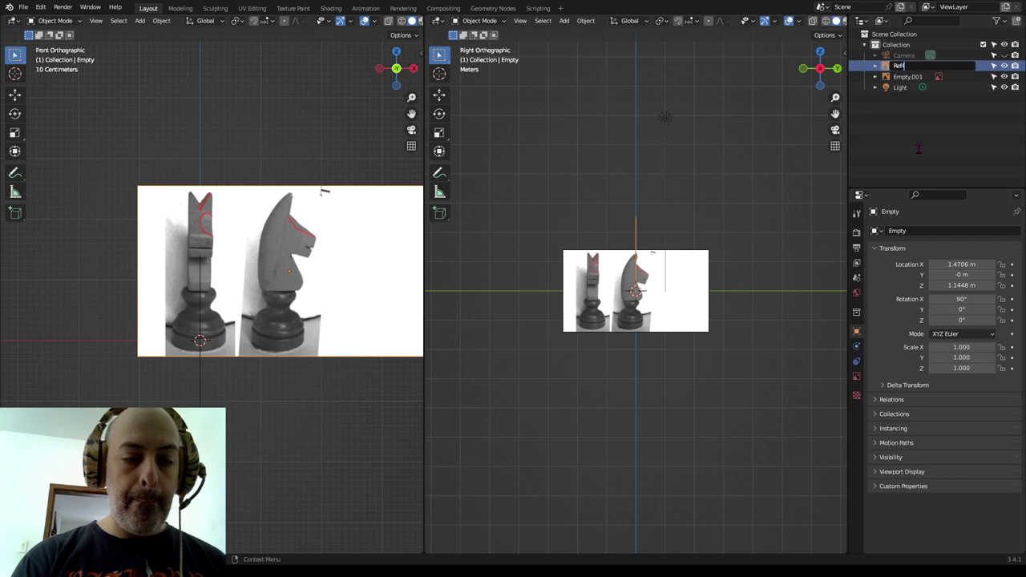
key("Return")
left_click(947, 164)
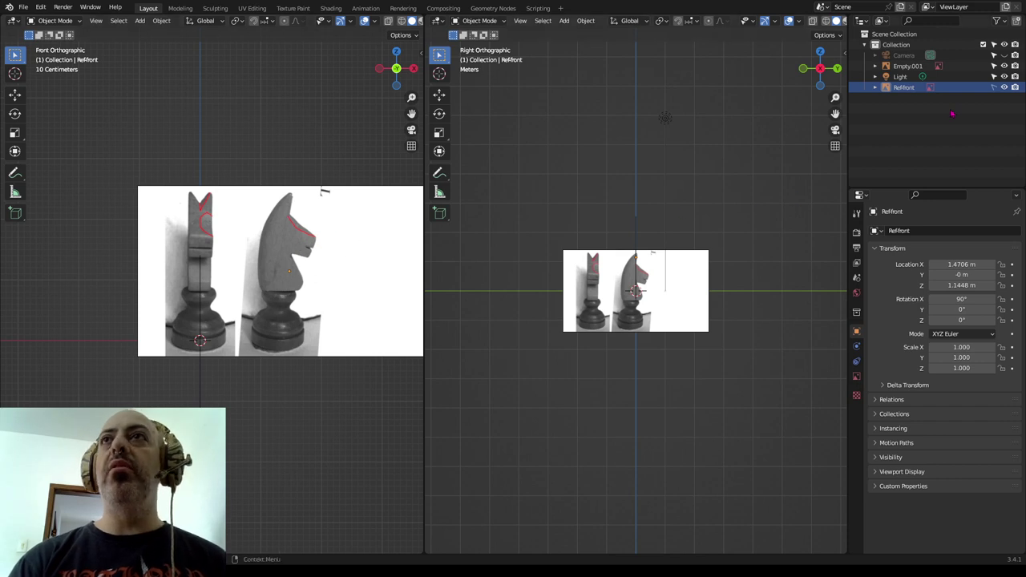
left_click(910, 68)
key("F2")
type("Reflado")
key("Return")
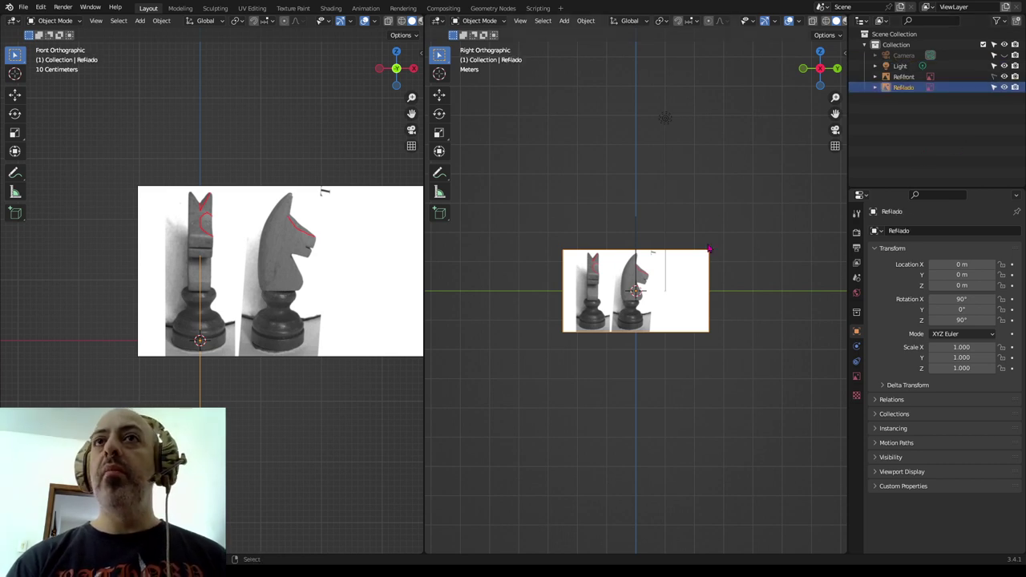
scroll(646, 320, "up", 2)
scroll(646, 319, "up", 3)
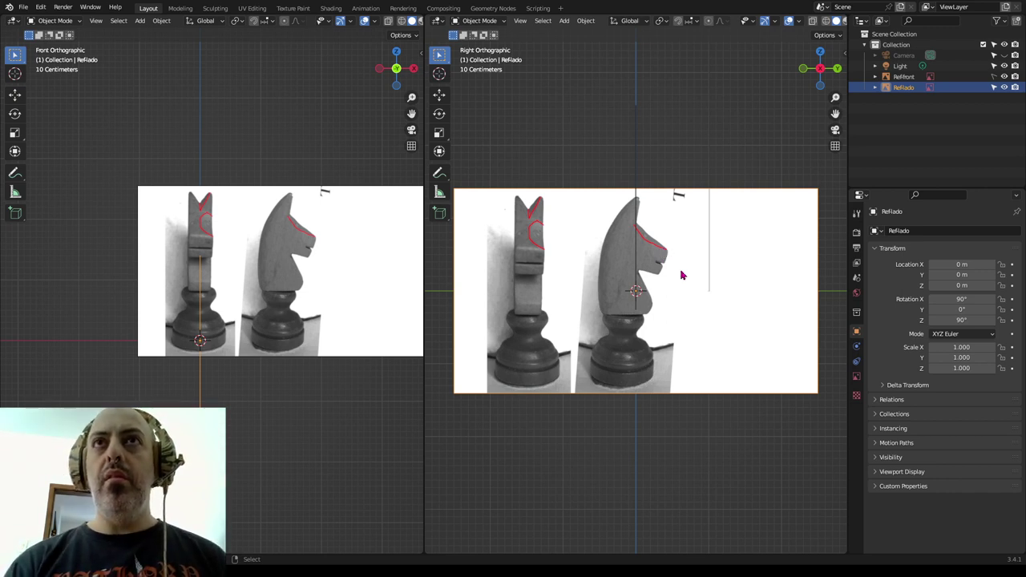
Raise Reflado to Z 1.02 m to align the knights, cancelling a trial Y-axis move.
key("g")
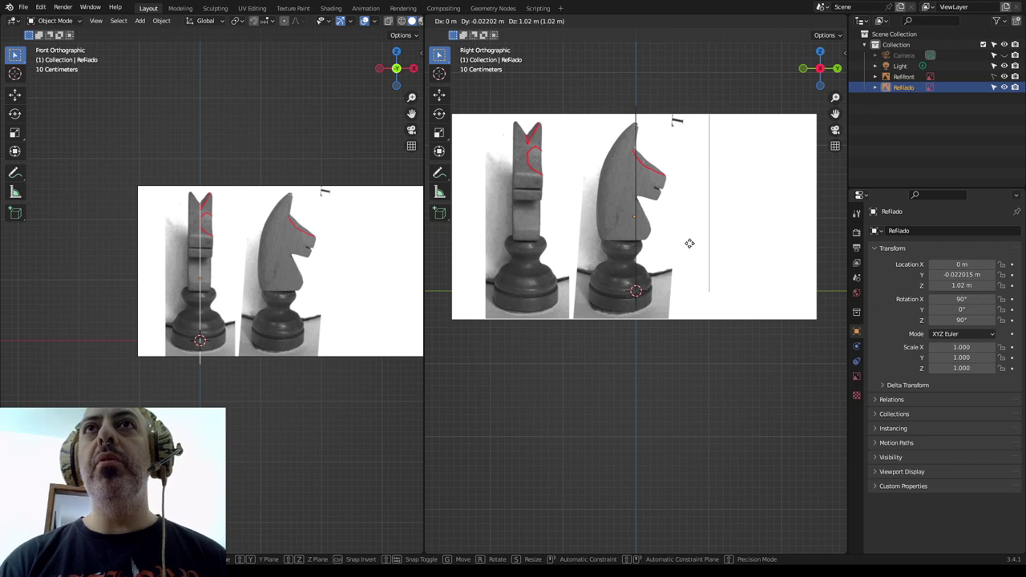
left_click(690, 248)
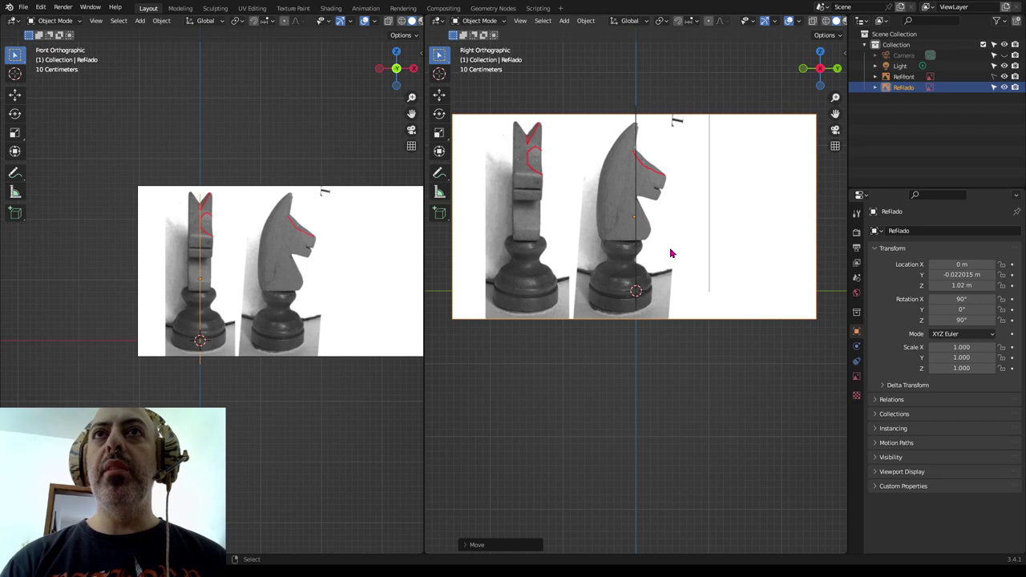
key("g")
key("y")
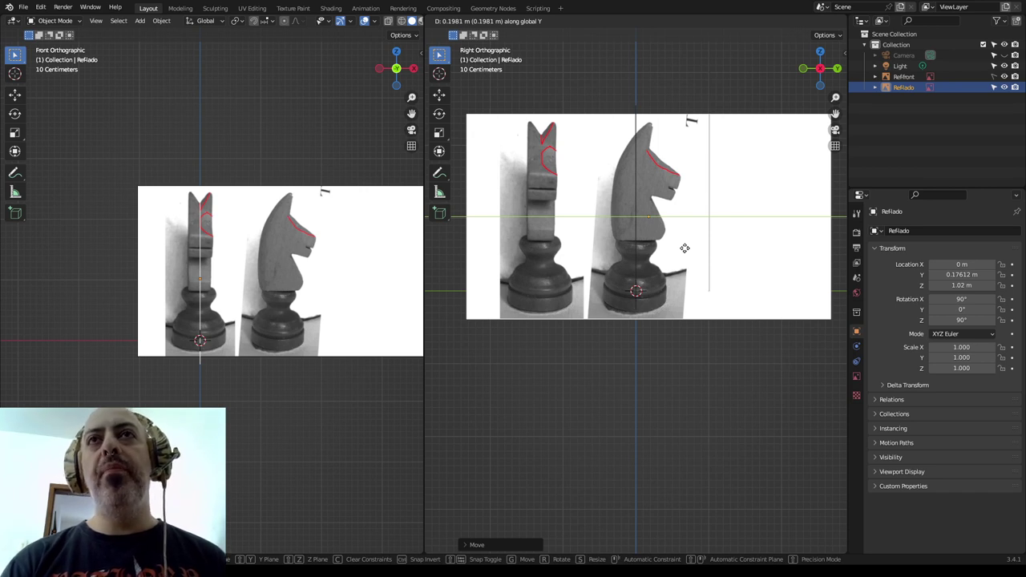
key("Escape")
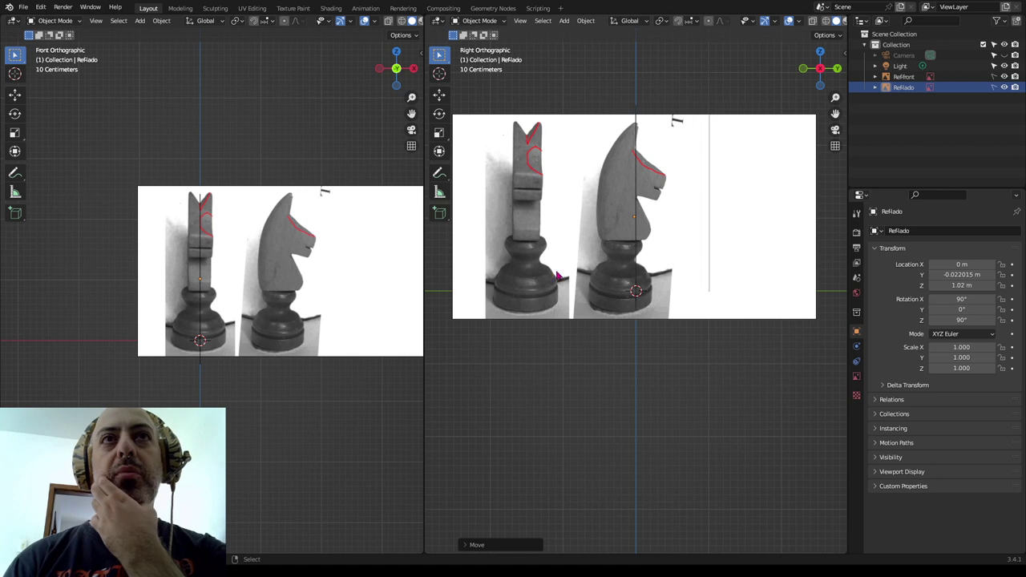
middle_click_drag(374, 284, 359, 287, "shift")
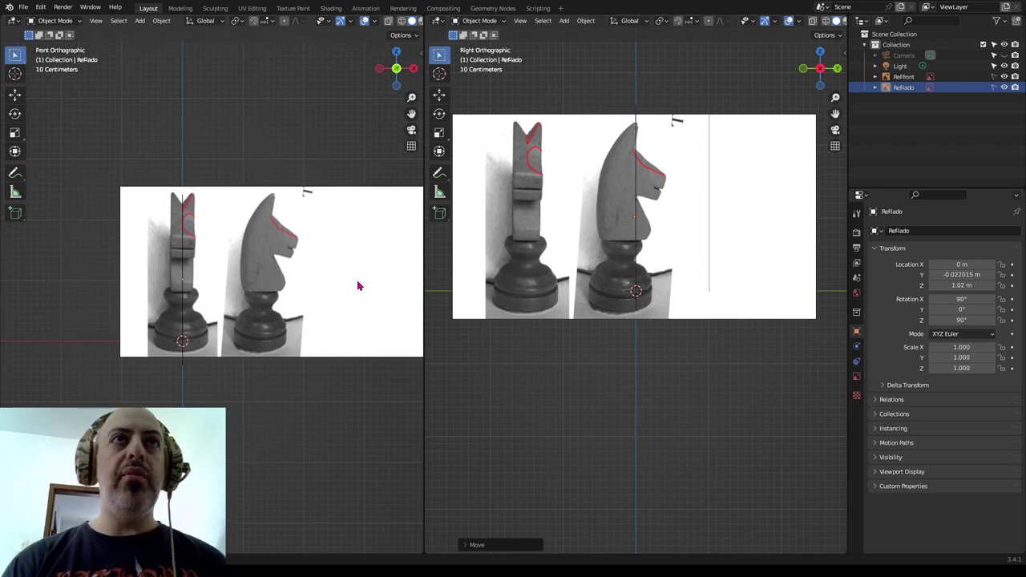
Zoom and pan both viewports close onto the knight, then bring up the Add menu.
scroll(227, 287, "up", 4)
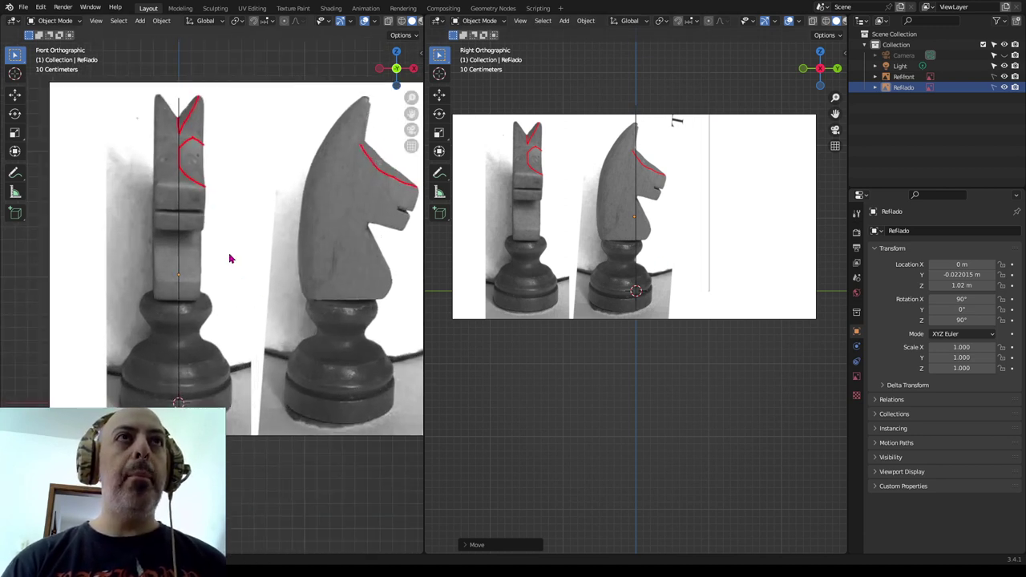
middle_click_drag(229, 258, 266, 264, "shift")
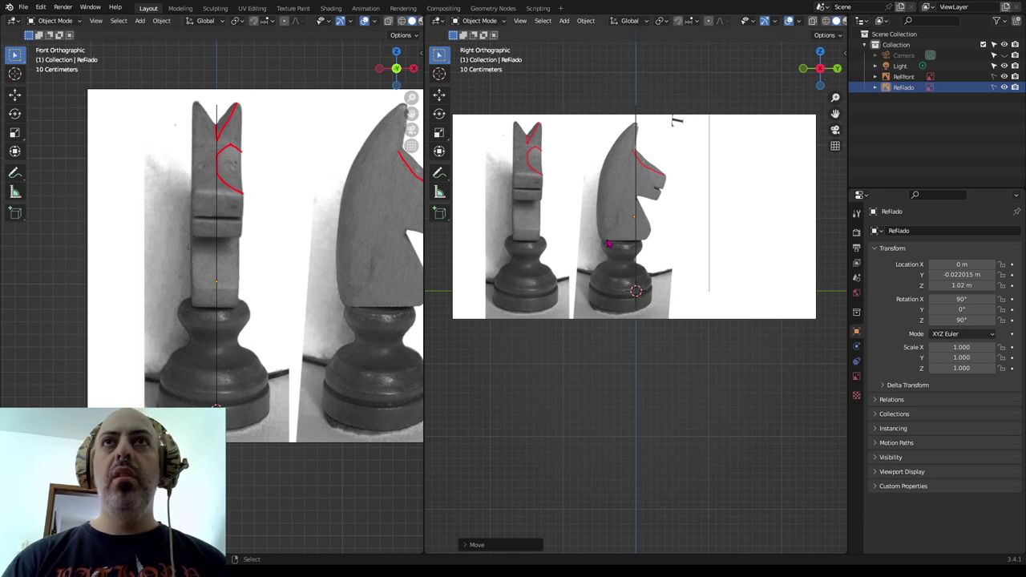
scroll(614, 243, "up", 1)
scroll(641, 239, "up", 1)
scroll(663, 235, "up", 2)
middle_click_drag(663, 235, 711, 320, "shift")
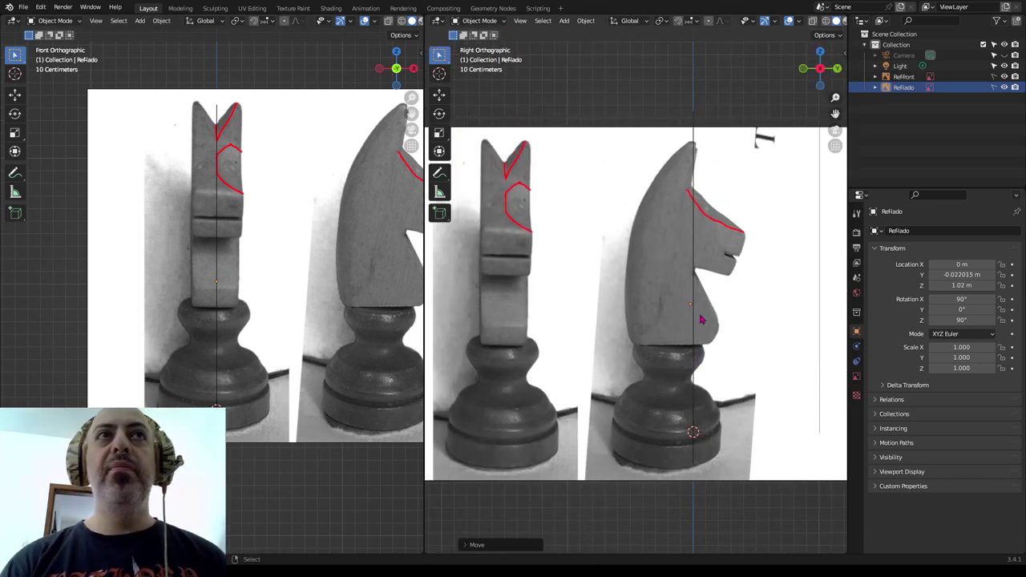
key("shift+a")
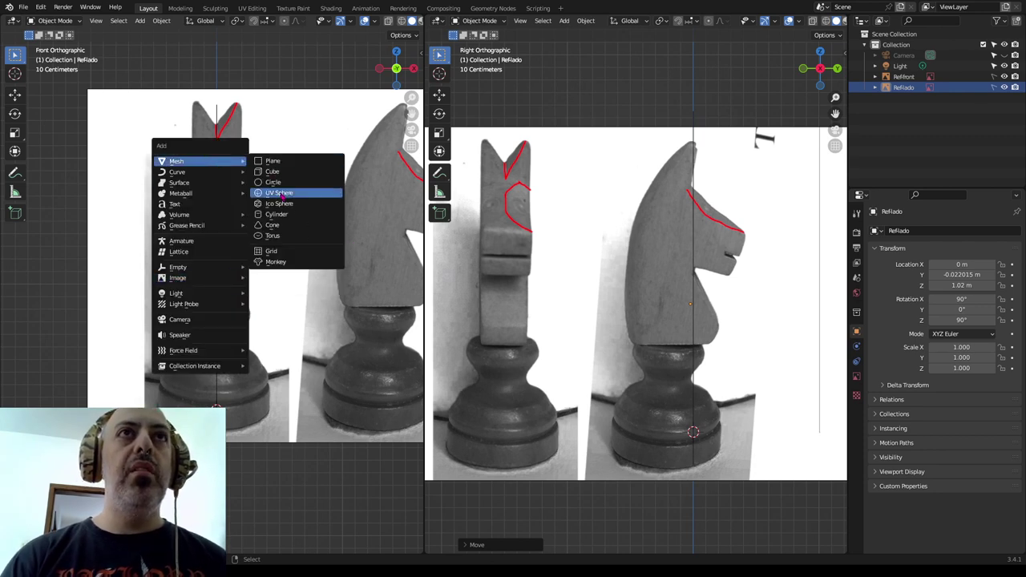
Add a UV sphere, scale it to 0.061 and place it on the knight's eye.
left_click(274, 192)
key("s")
left_click(232, 413)
key("g")
left_click(279, 207)
key("s")
left_click(303, 253)
key("g")
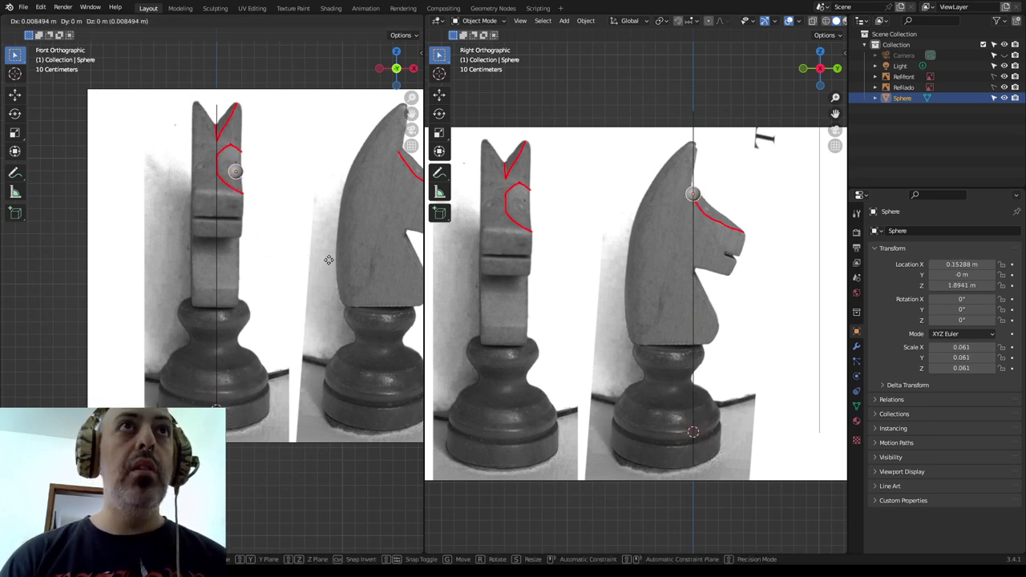
left_click(326, 259)
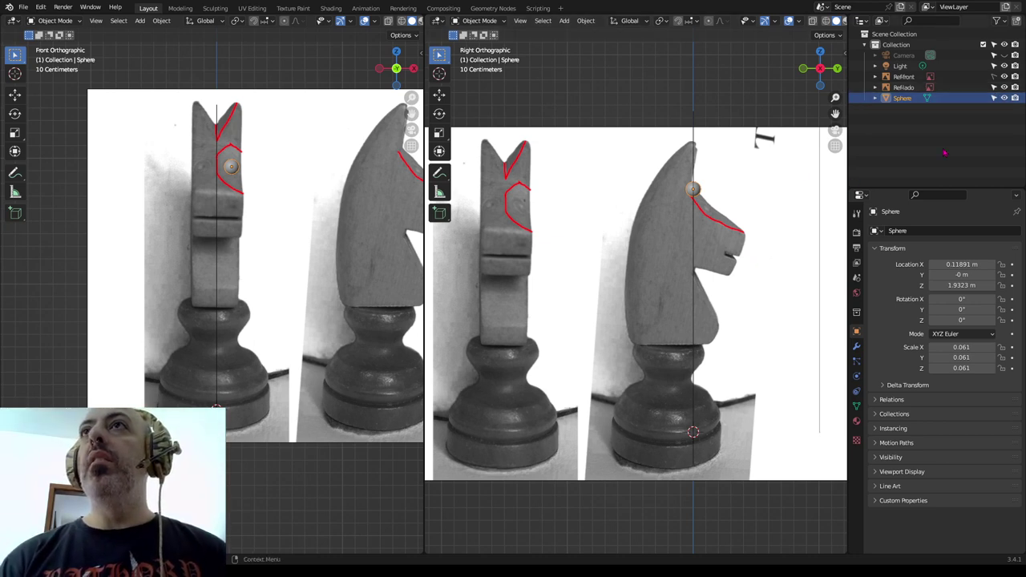
Begin moving Reflado up along Z toward about 1.15 m to match the sphere.
left_click(786, 200)
key("g")
key("z")
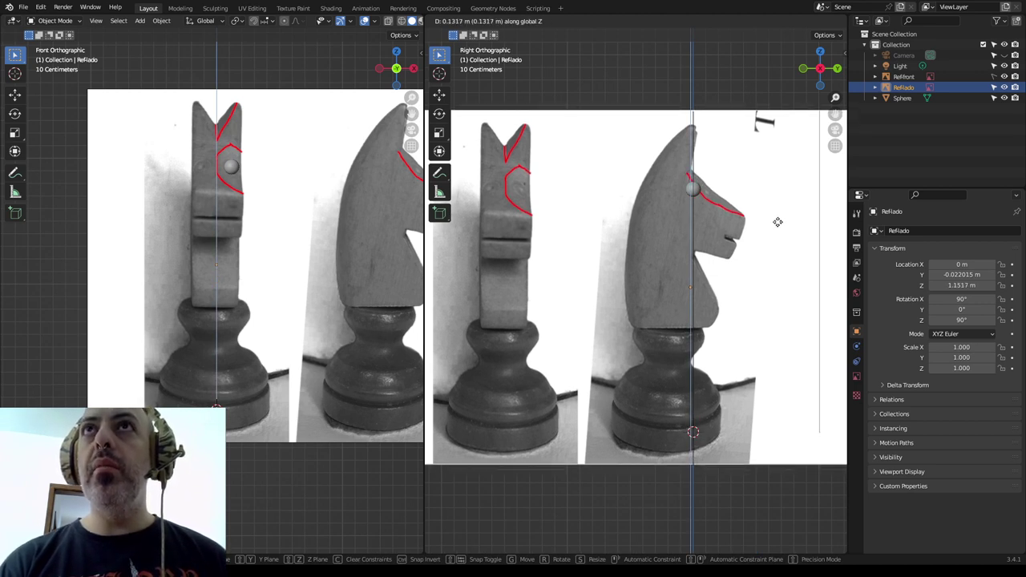
Set Reflado at Z 1.1517 m, delete the test sphere, and zoom in the viewports.
left_click(778, 222)
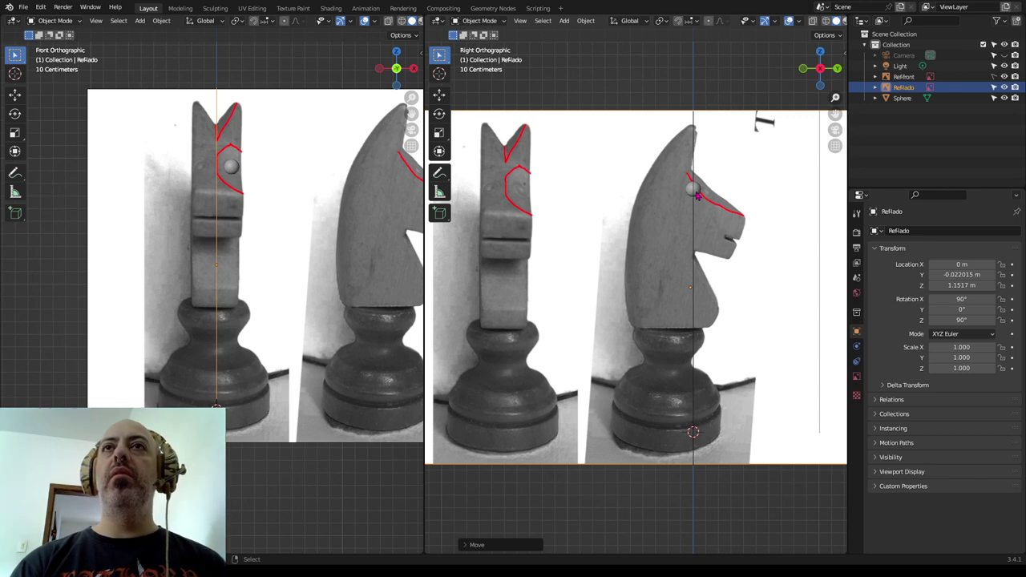
left_click(695, 191)
key("Delete")
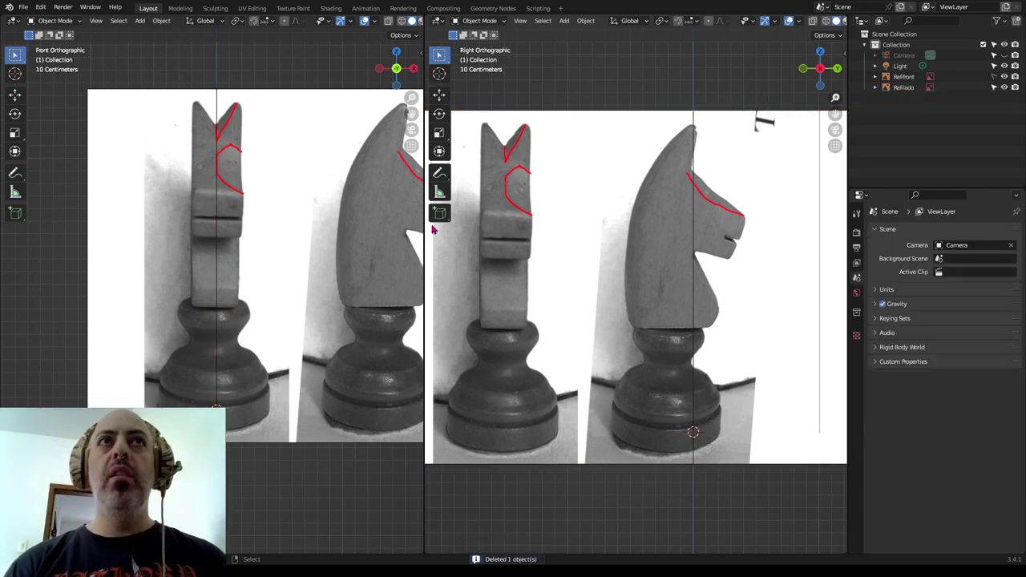
scroll(265, 241, "up", 2)
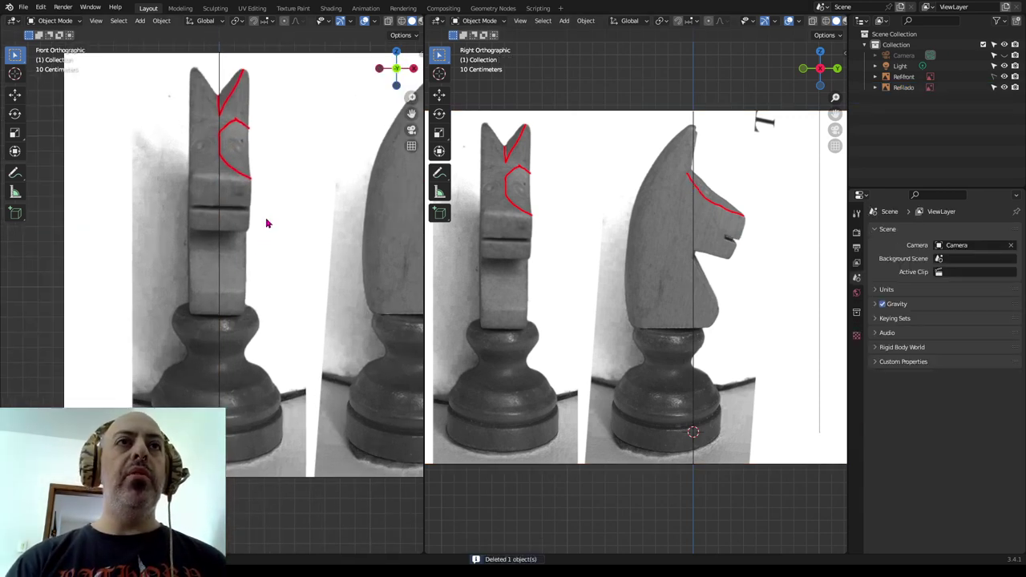
scroll(267, 225, "up", 2, "shift")
scroll(719, 234, "up", 1)
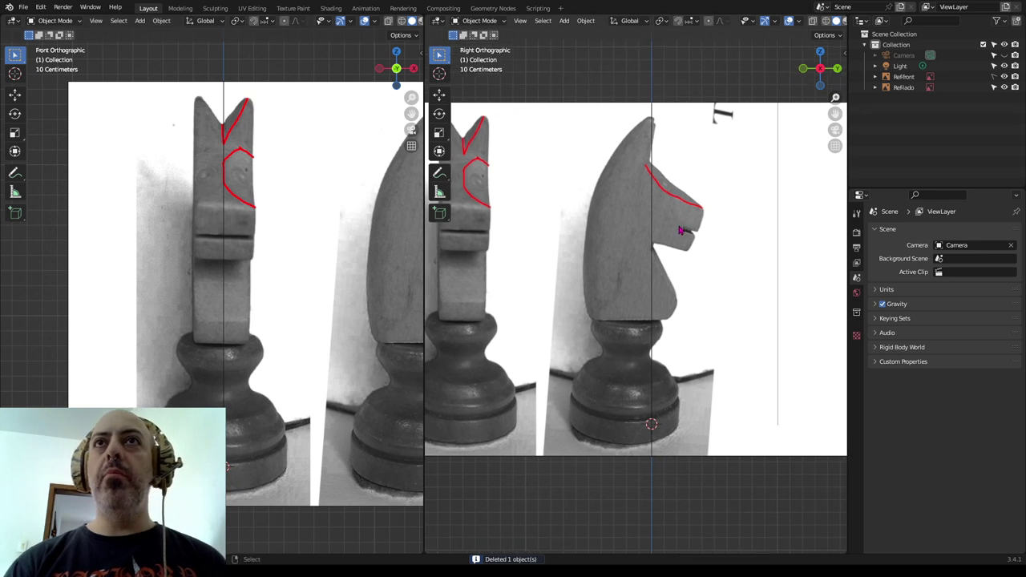
scroll(683, 230, "up", 1)
scroll(690, 239, "up", 1, "shift")
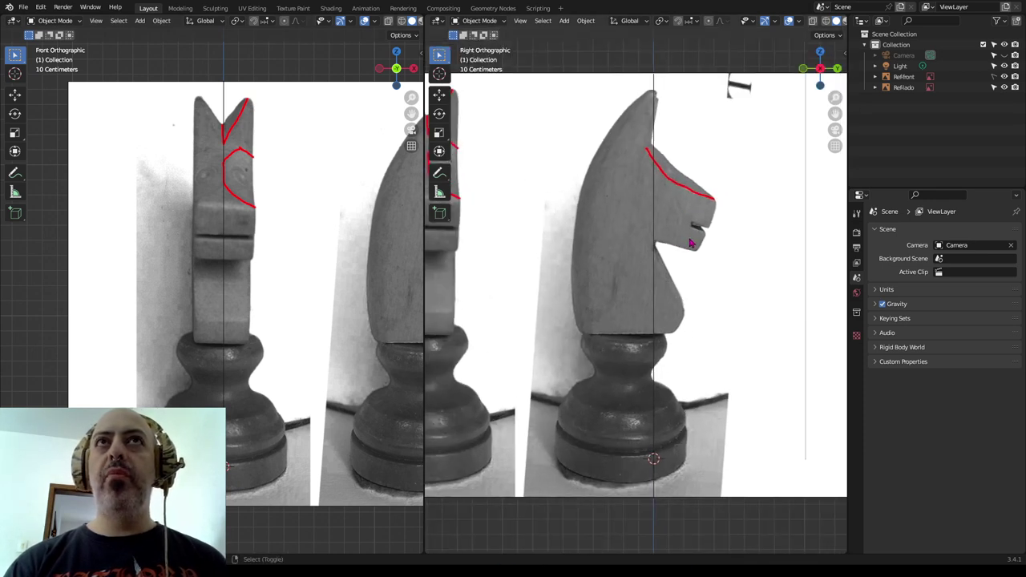